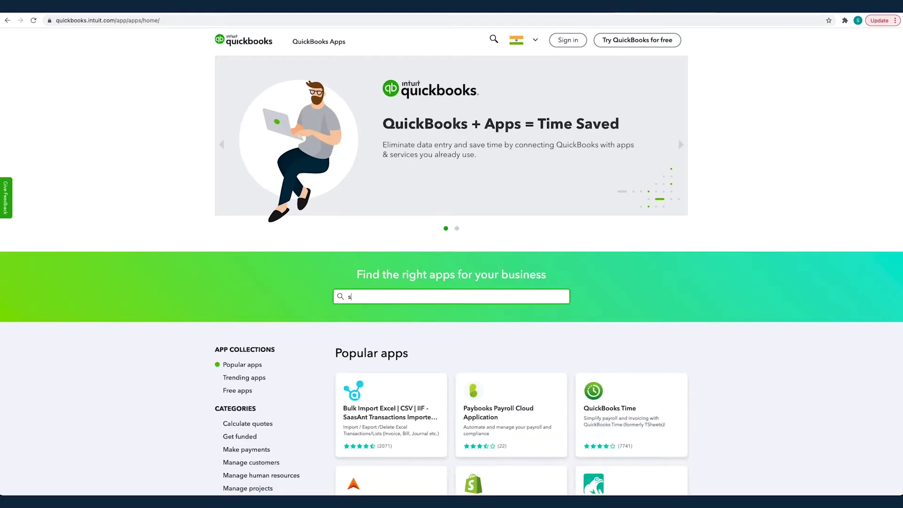
Search QuickBooks Apps for 'saasant transaction' and open the Bulk Import Excel | CSV | IIF - SaasAnt app page.
{"action": "type", "text": "tion"}
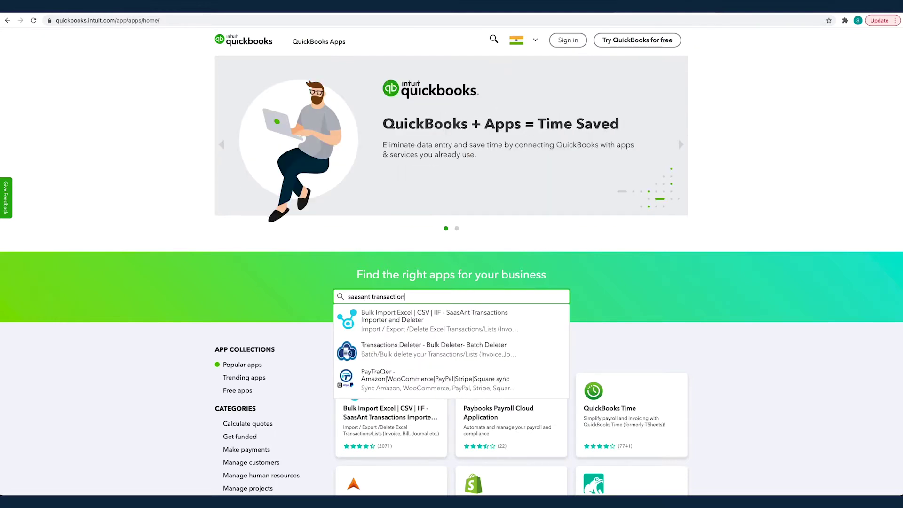
{"action": "left_click", "coordinate": [407, 317]}
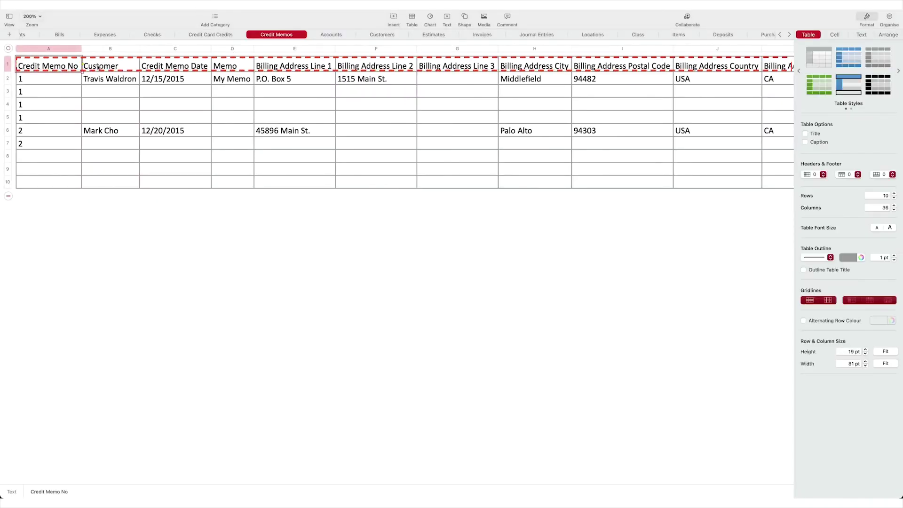
{"action": "left_click", "coordinate": [110, 65]}
{"action": "left_click", "coordinate": [201, 294]}
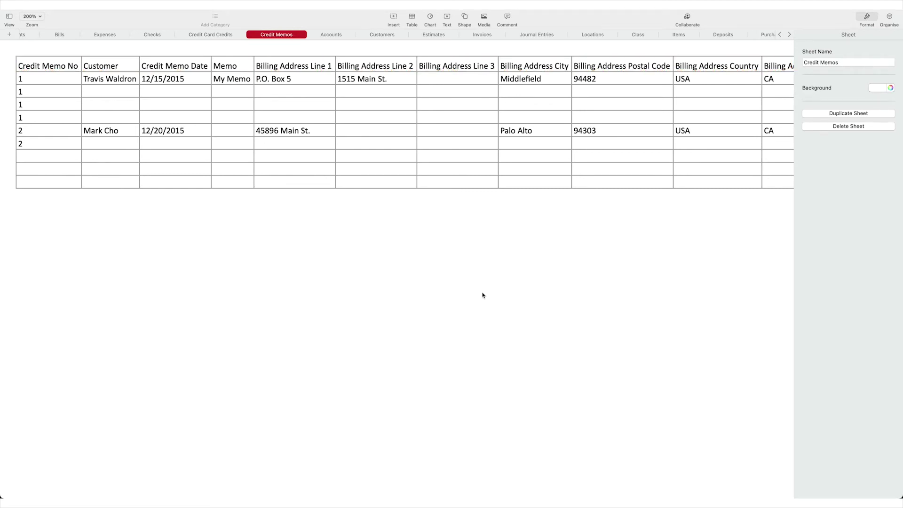
{"action": "scroll", "coordinate": [482, 296], "scroll_direction": "right", "scroll_amount": 10}
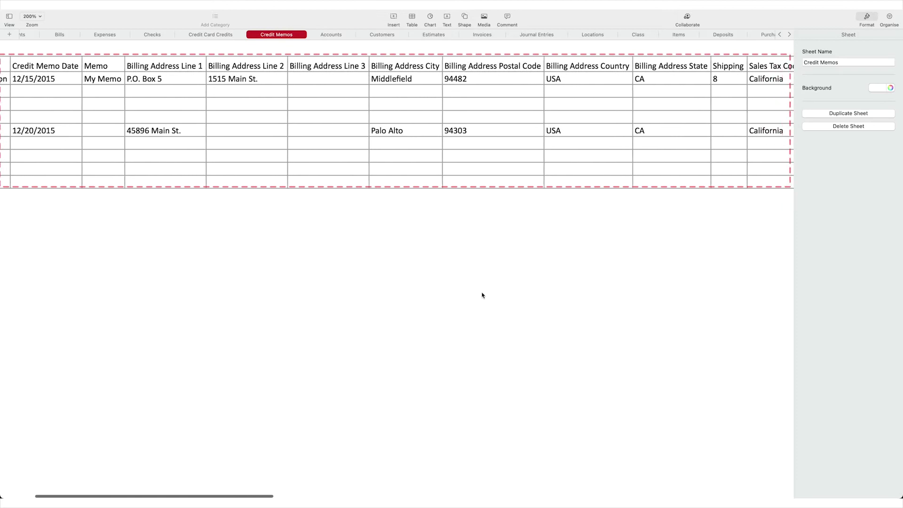
{"action": "scroll", "coordinate": [482, 296], "scroll_direction": "right", "scroll_amount": 10}
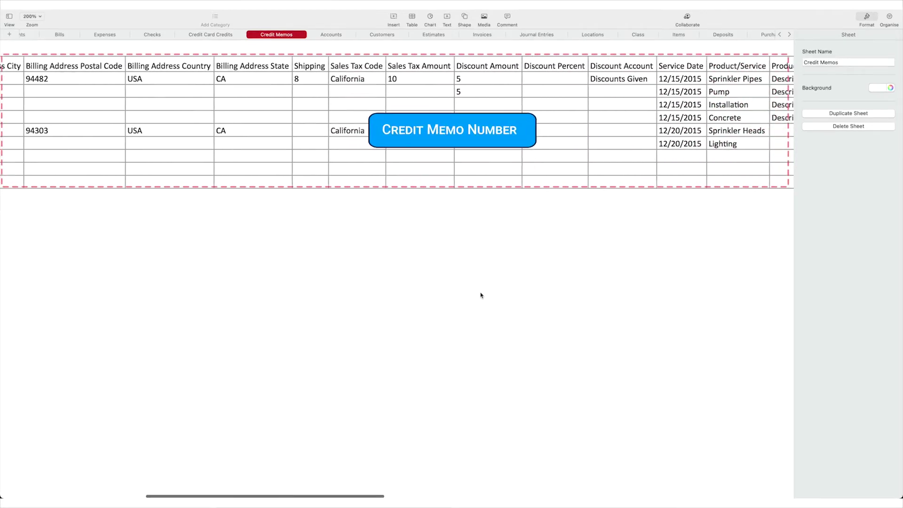
{"action": "scroll", "coordinate": [481, 296], "scroll_direction": "right", "scroll_amount": 10}
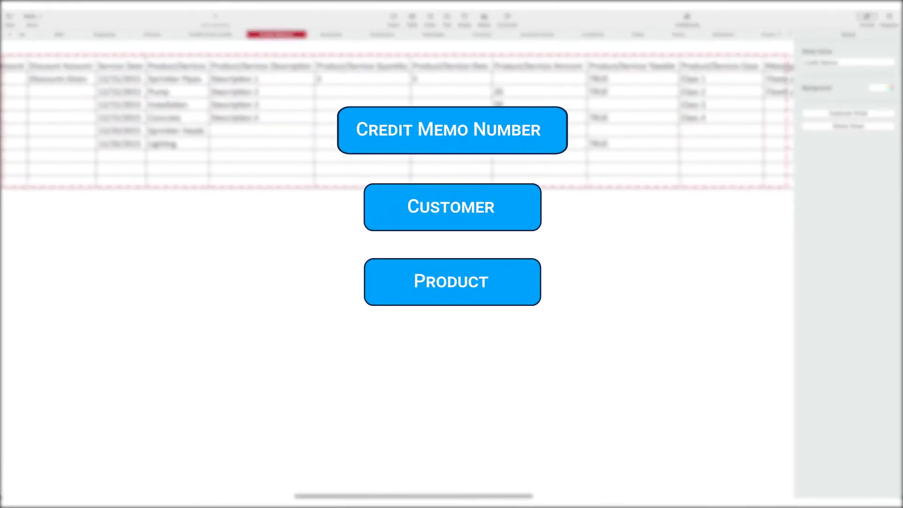
{"action": "scroll", "coordinate": [477, 295], "scroll_direction": "right", "scroll_amount": 10}
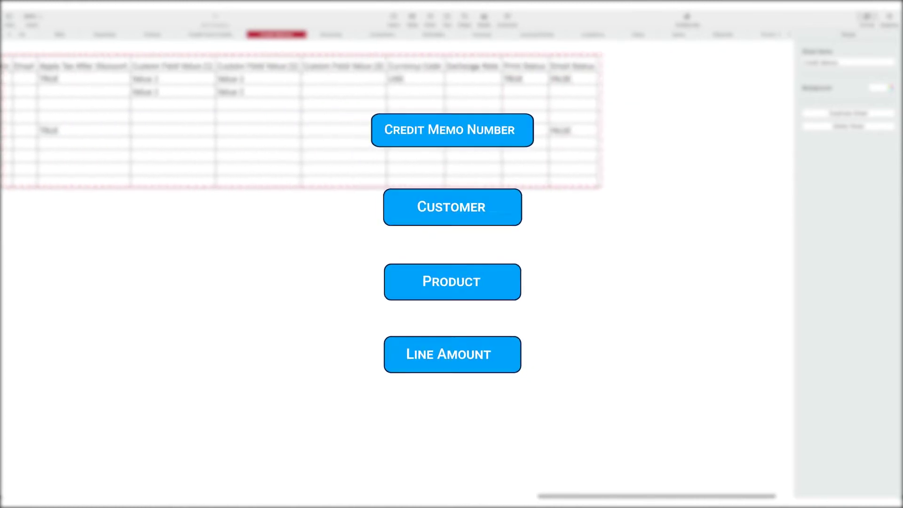
{"action": "scroll", "coordinate": [478, 295], "scroll_direction": "left", "scroll_amount": 10}
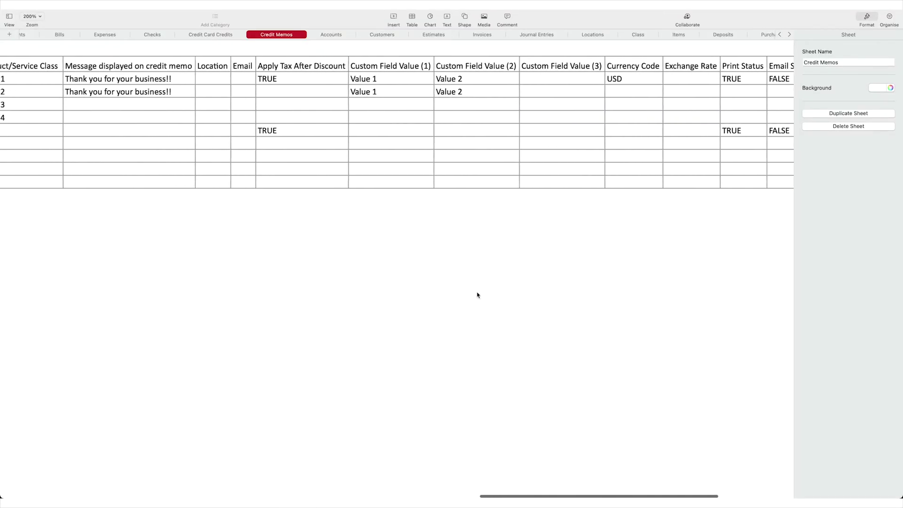
{"action": "scroll", "coordinate": [477, 295], "scroll_direction": "left", "scroll_amount": 10}
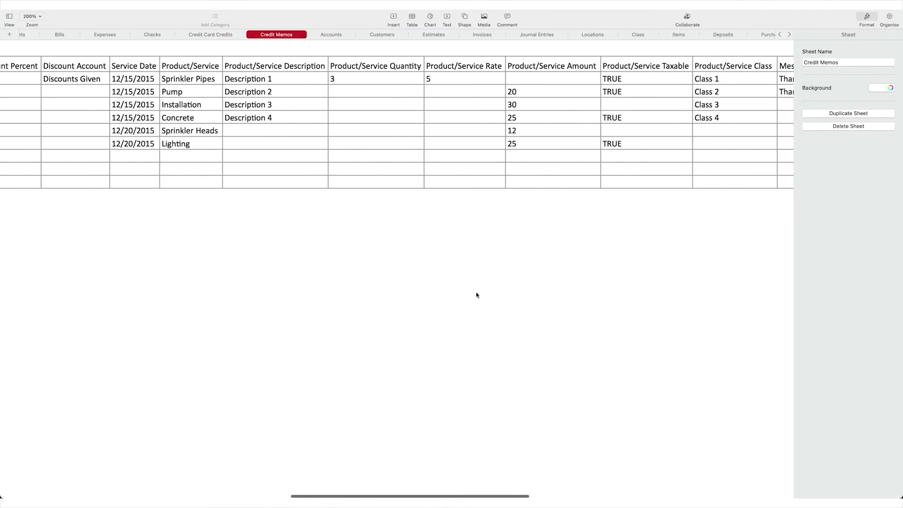
{"action": "scroll", "coordinate": [474, 295], "scroll_direction": "left", "scroll_amount": 10}
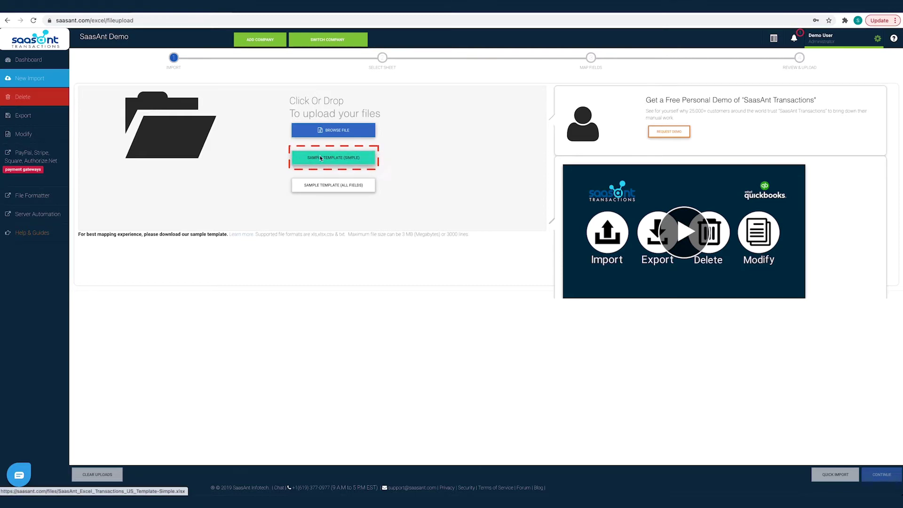
In Settings, review General and Transactions, turning reference numbers from file off and back on.
{"action": "left_click", "coordinate": [878, 38]}
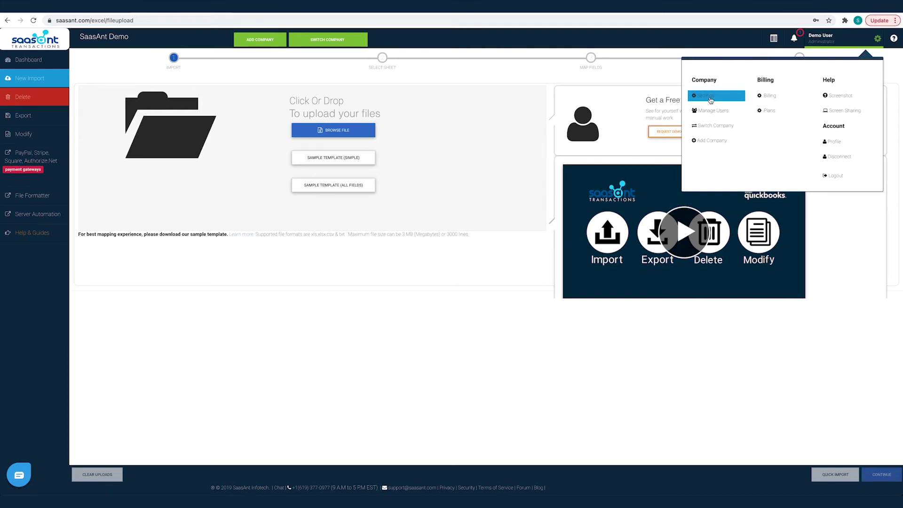
{"action": "left_click", "coordinate": [710, 100]}
{"action": "left_click", "coordinate": [90, 73]}
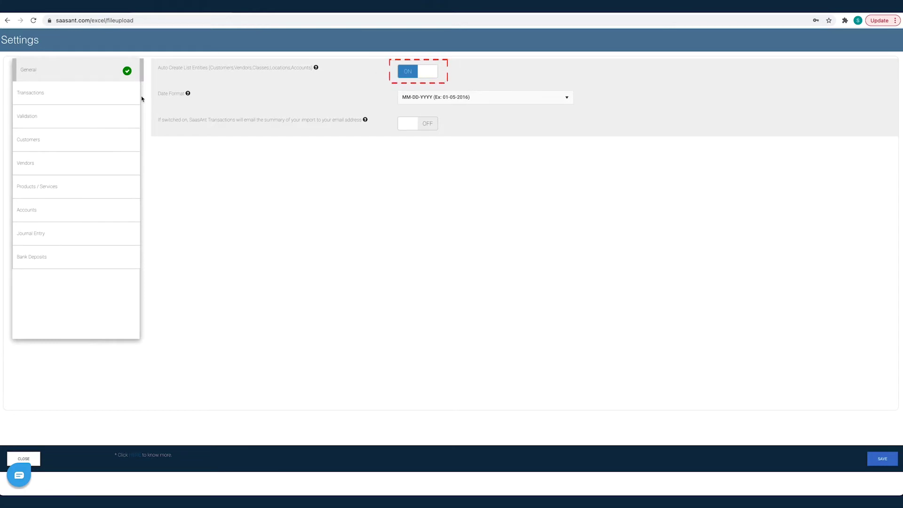
{"action": "left_click", "coordinate": [106, 101]}
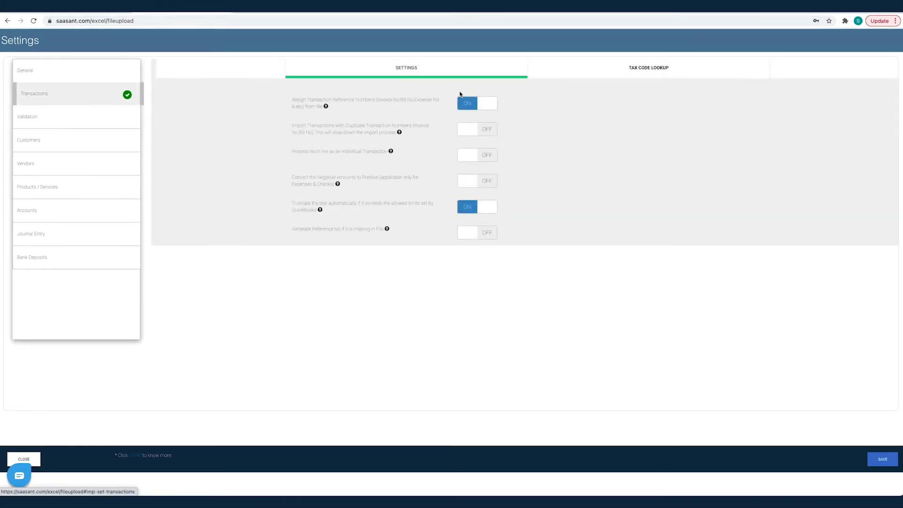
{"action": "left_click", "coordinate": [482, 104]}
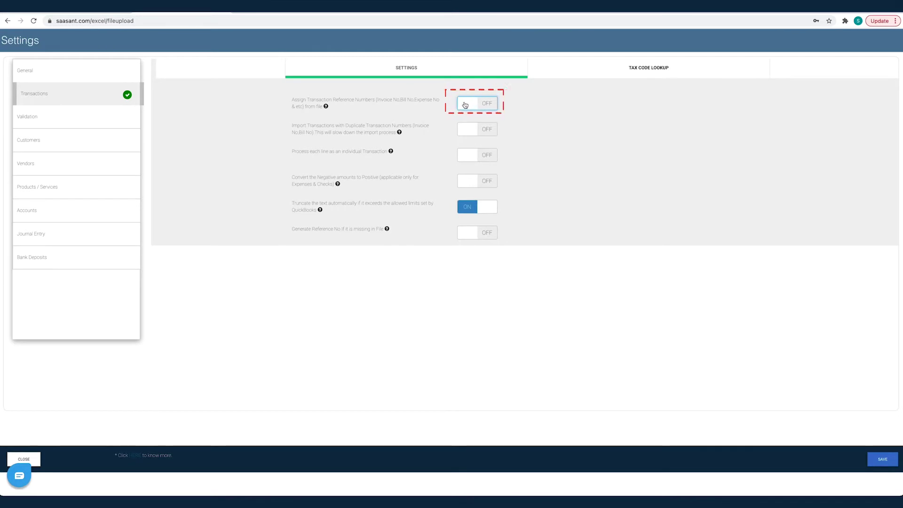
{"action": "left_click", "coordinate": [481, 104]}
Toggle customer lookup by resale number and product lookup by SKU on, then back off.
{"action": "left_click", "coordinate": [103, 137]}
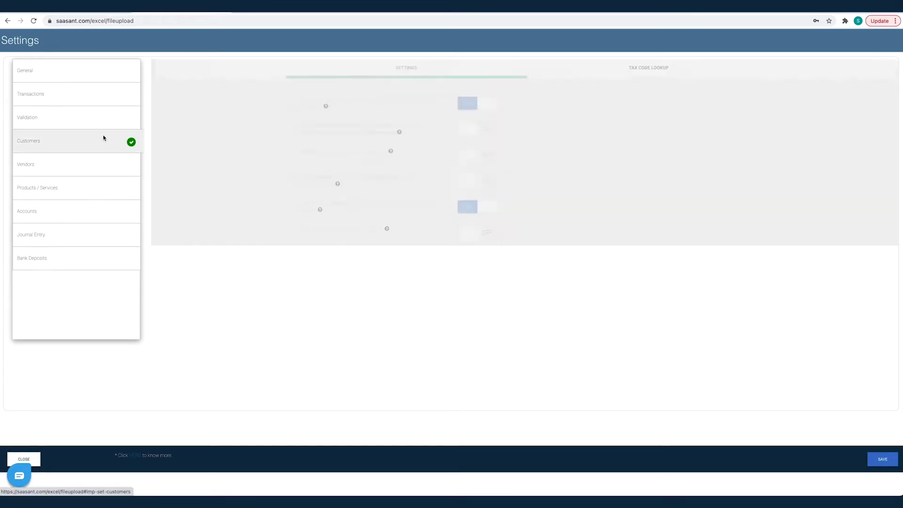
{"action": "left_click", "coordinate": [468, 110]}
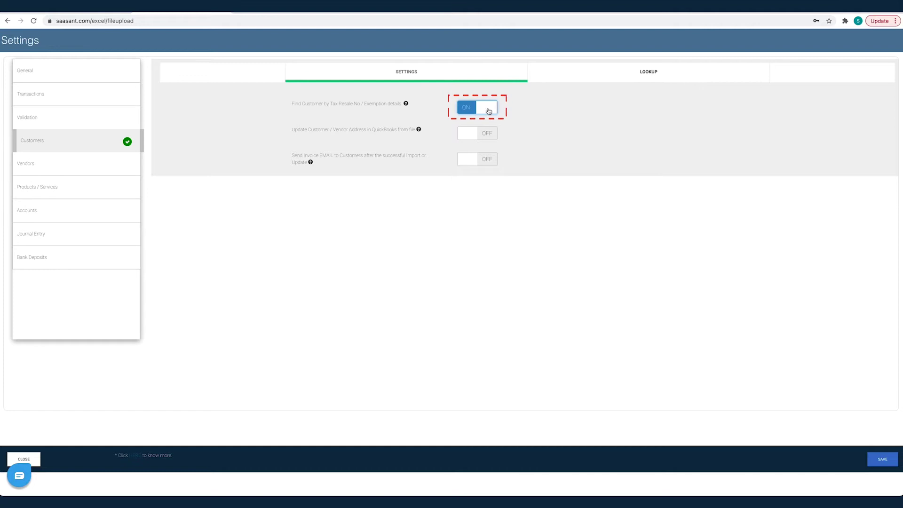
{"action": "left_click", "coordinate": [463, 109]}
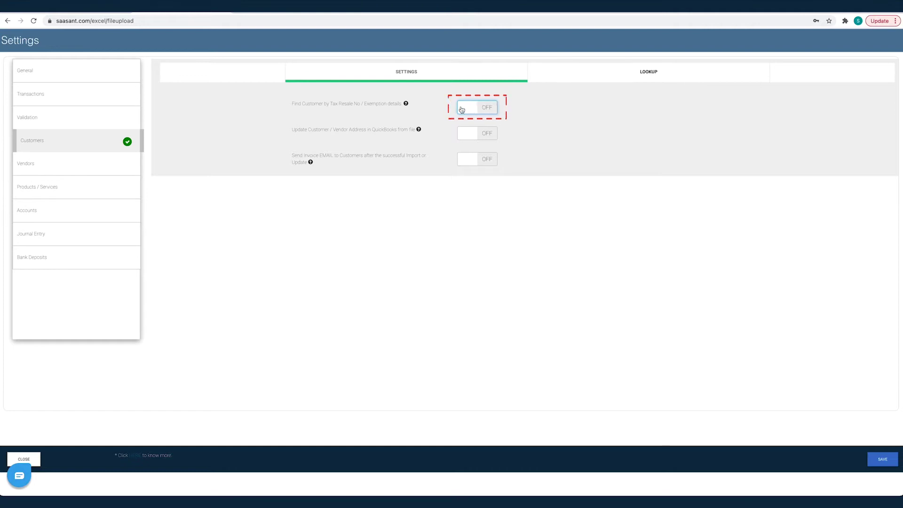
{"action": "left_click", "coordinate": [44, 190]}
{"action": "left_click", "coordinate": [490, 109]}
{"action": "left_click", "coordinate": [489, 111]}
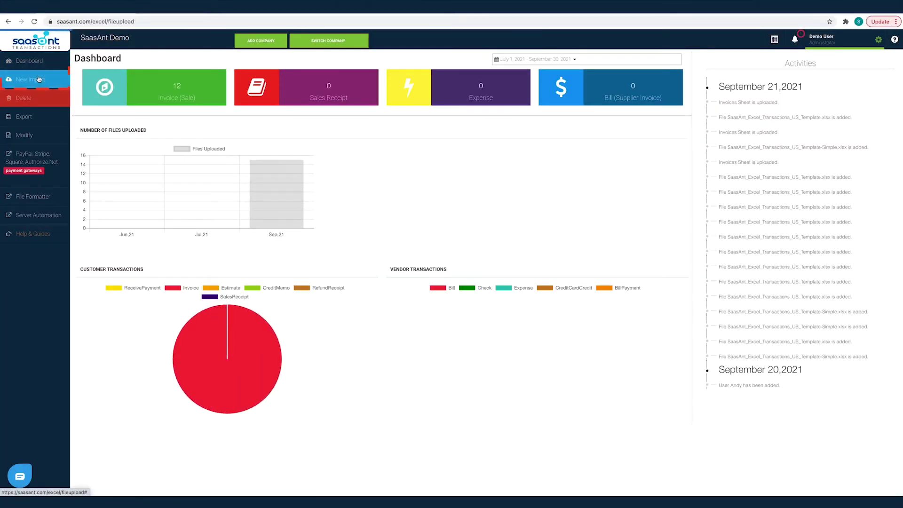
Start a new import and upload Template.xlsx from the Demo Excel Files folder.
{"action": "left_click", "coordinate": [39, 79]}
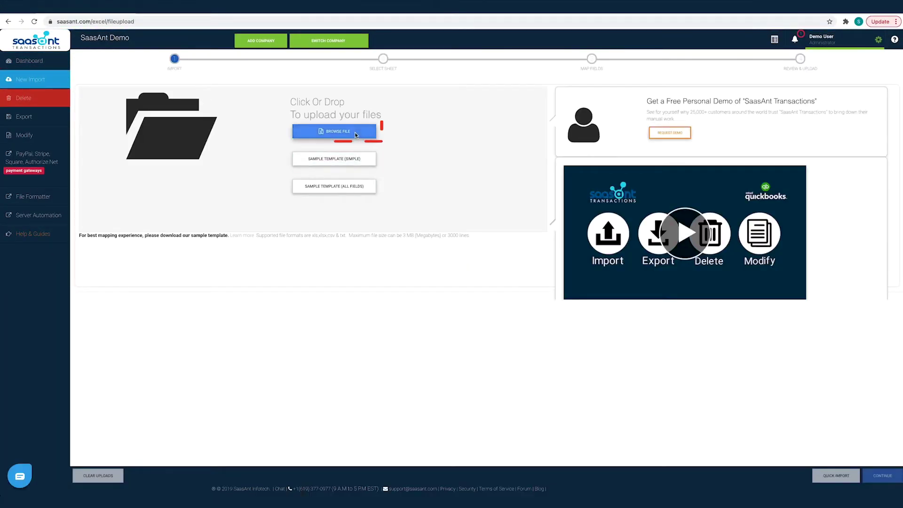
{"action": "left_click", "coordinate": [355, 133]}
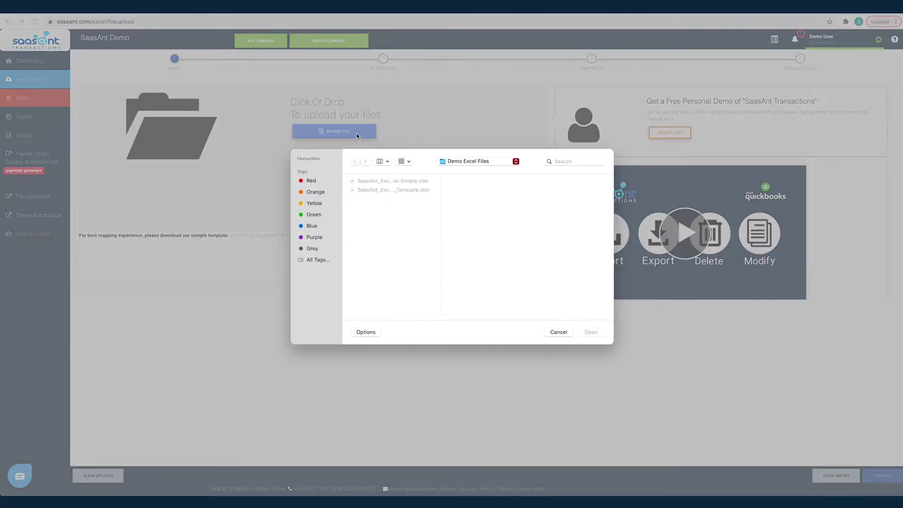
{"action": "double_click", "coordinate": [402, 190]}
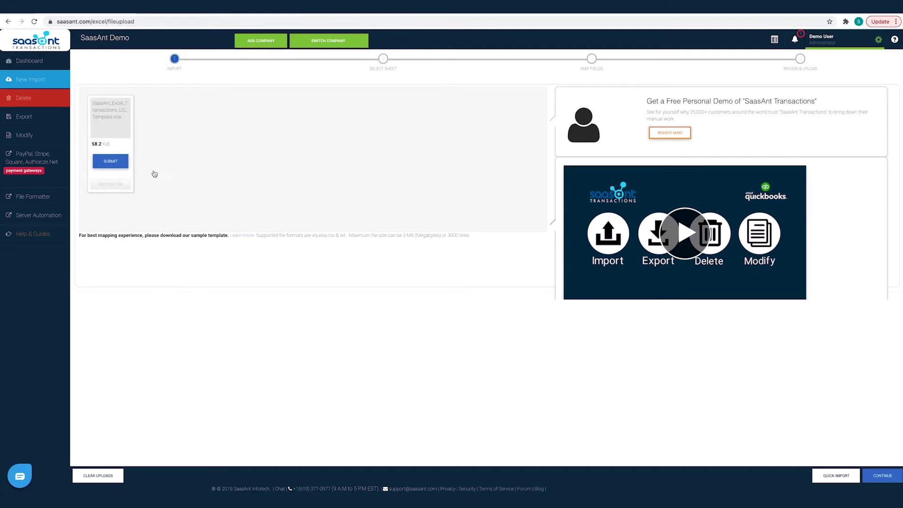
{"action": "left_click", "coordinate": [882, 476]}
Import the Credit Memos sheet as QuickBooks Credit Memos and check the Simple Mapping down to Discounts.
{"action": "left_click", "coordinate": [477, 130]}
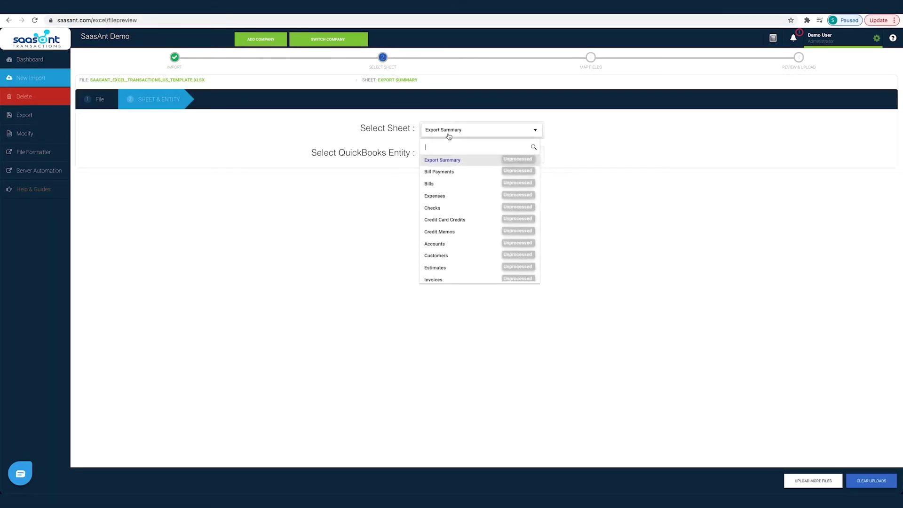
{"action": "left_click", "coordinate": [454, 236]}
{"action": "left_click", "coordinate": [477, 155]}
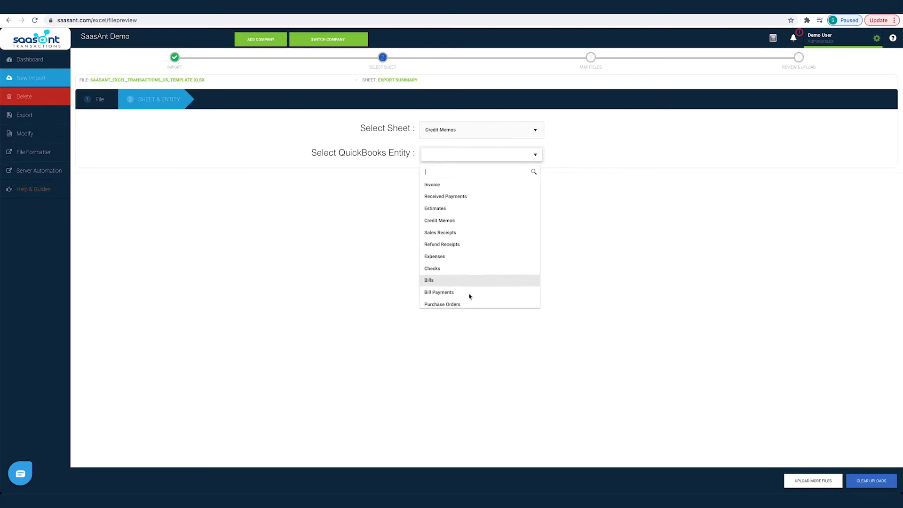
{"action": "left_click", "coordinate": [456, 221]}
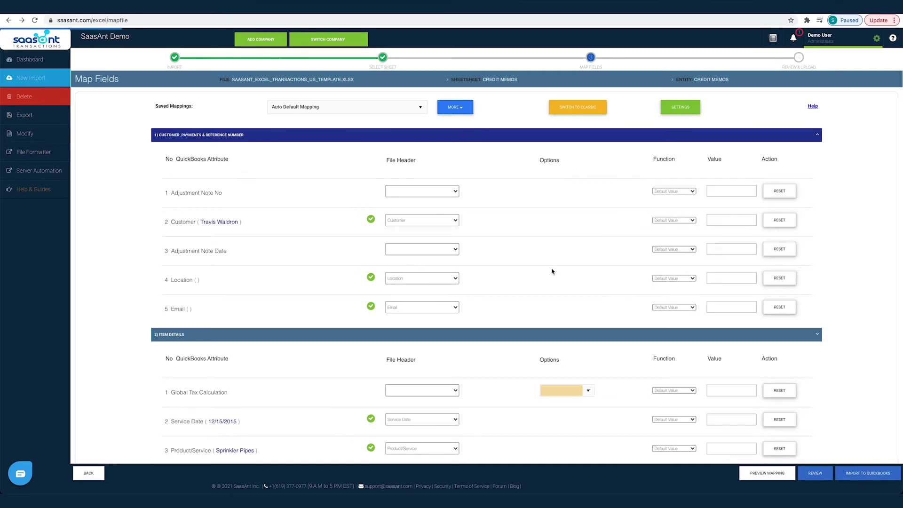
{"action": "scroll", "coordinate": [553, 272], "scroll_direction": "down", "scroll_amount": 15}
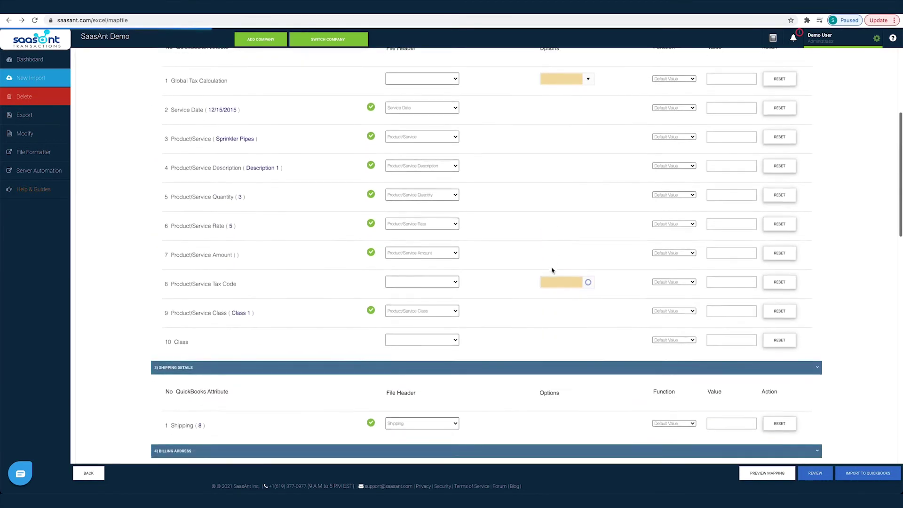
{"action": "scroll", "coordinate": [552, 270], "scroll_direction": "down", "scroll_amount": 10}
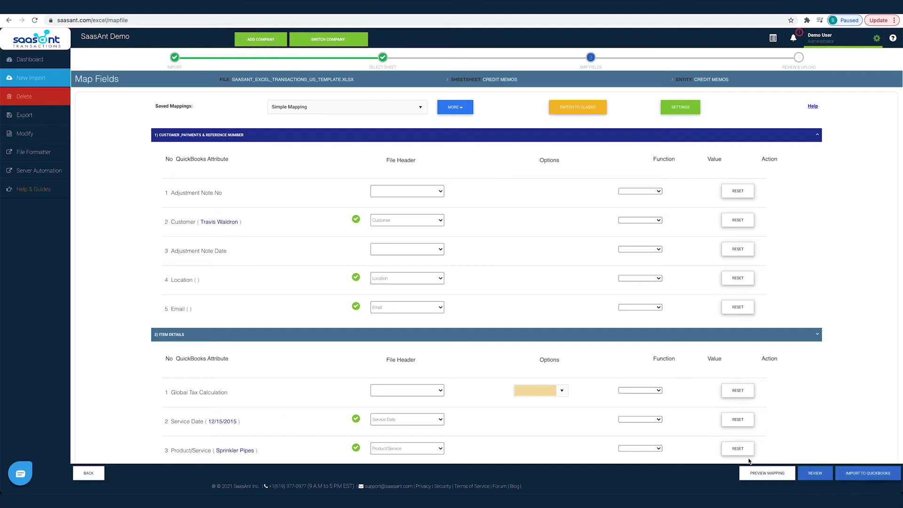
Preview the mapped fields on a QuickBooks credit note, then continue and scroll through the mapping sections.
{"action": "left_click", "coordinate": [784, 475]}
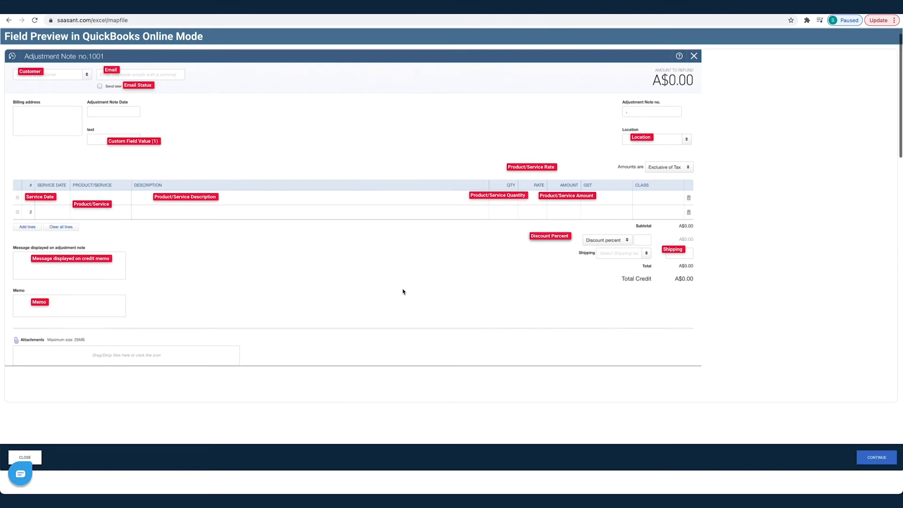
{"action": "left_click", "coordinate": [877, 458]}
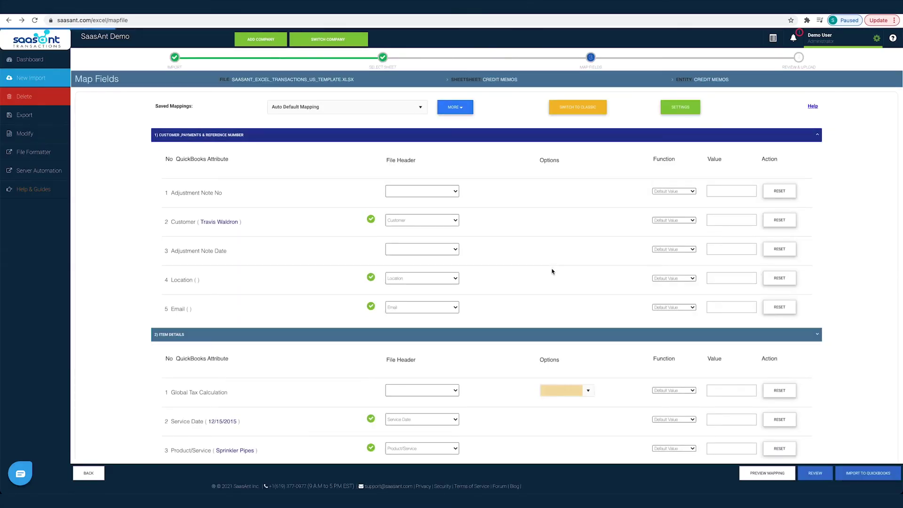
{"action": "scroll", "coordinate": [553, 272], "scroll_direction": "down", "scroll_amount": 5}
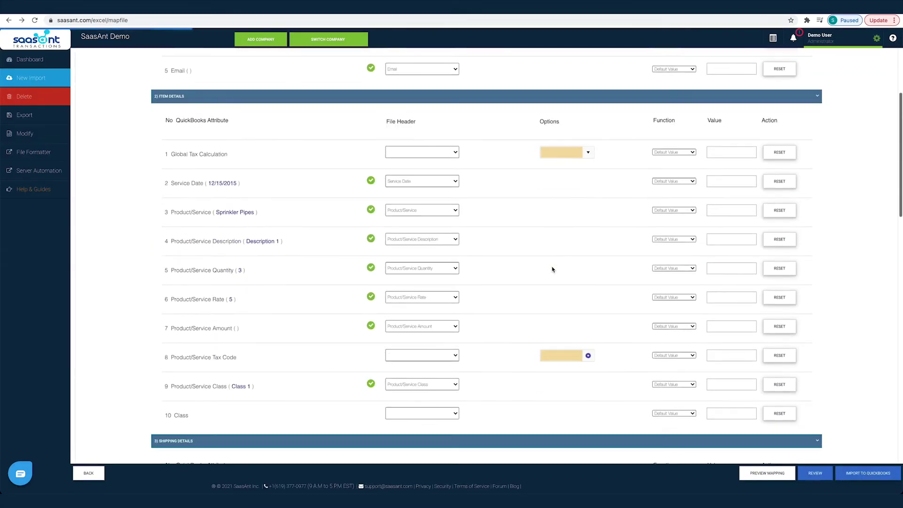
{"action": "scroll", "coordinate": [552, 269], "scroll_direction": "down", "scroll_amount": 3}
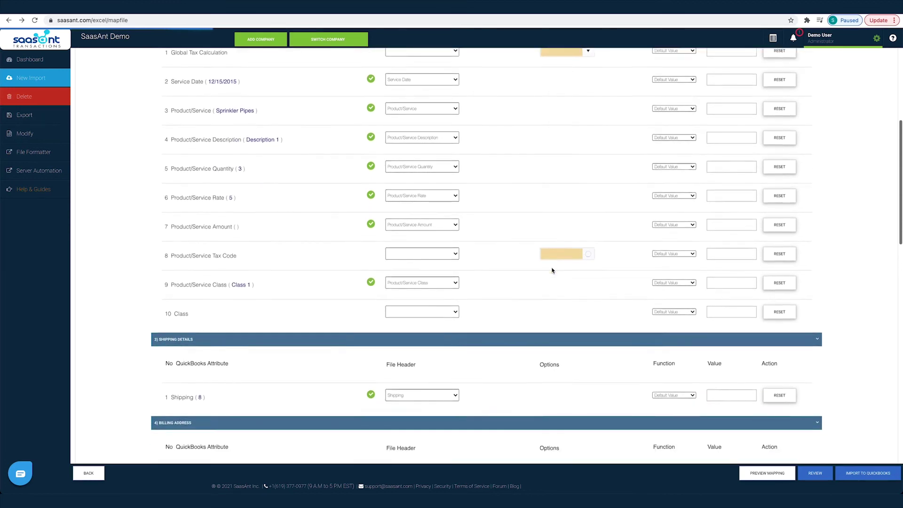
{"action": "scroll", "coordinate": [552, 270], "scroll_direction": "down", "scroll_amount": 8}
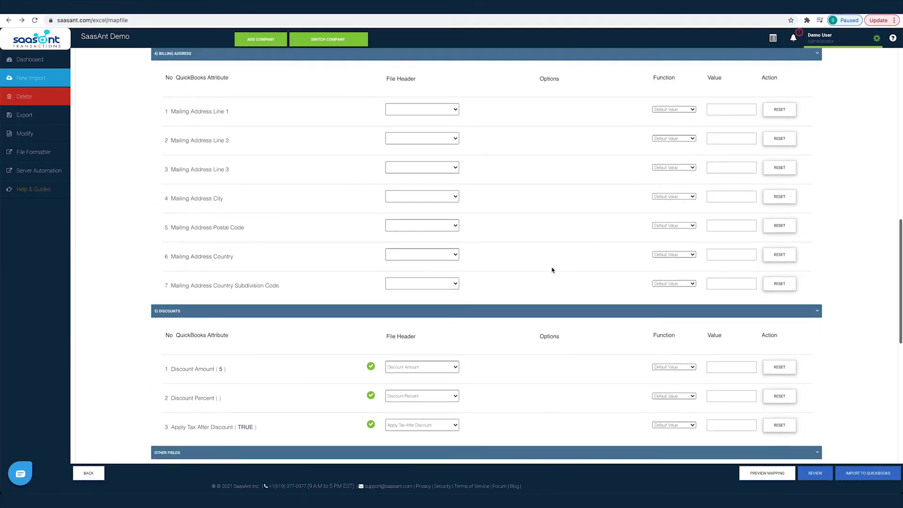
{"action": "scroll", "coordinate": [552, 270], "scroll_direction": "down", "scroll_amount": 10}
Open the review of the six credit memo rows and check row 1's Customer value.
{"action": "left_click", "coordinate": [816, 473]}
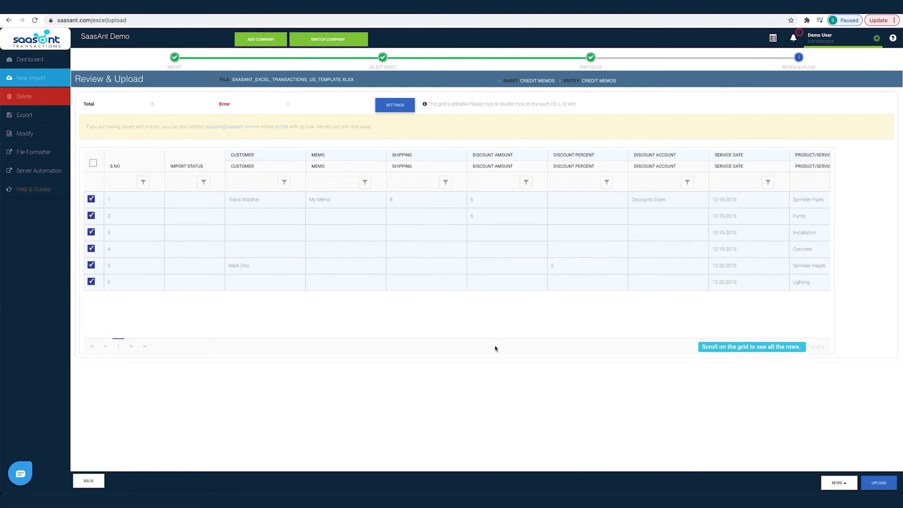
{"action": "double_click", "coordinate": [266, 200]}
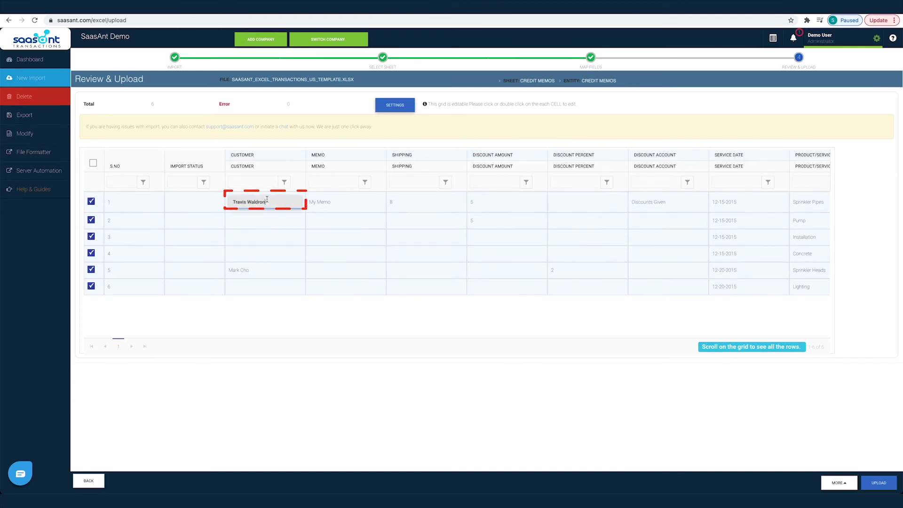
{"action": "left_click", "coordinate": [389, 325]}
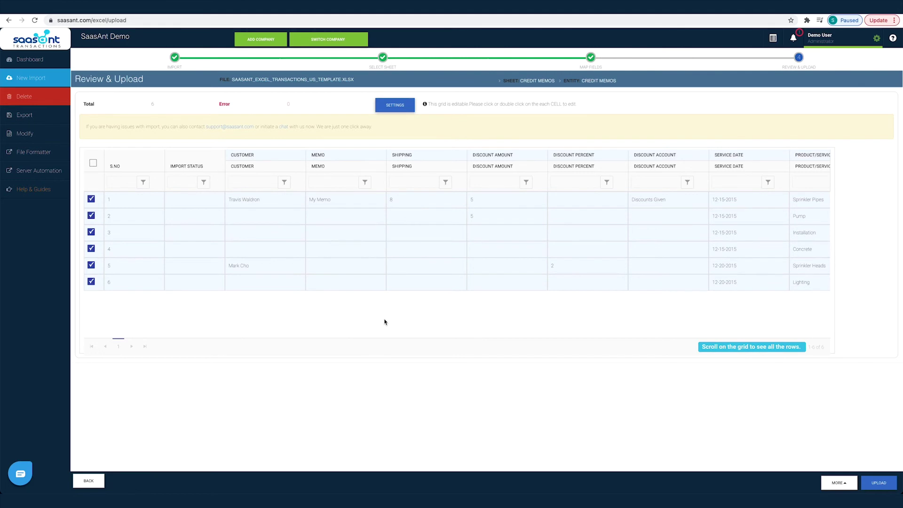
Upload the credit memos, inspect the five failed records, and open the one successful memo in QuickBooks.
{"action": "left_click", "coordinate": [867, 489]}
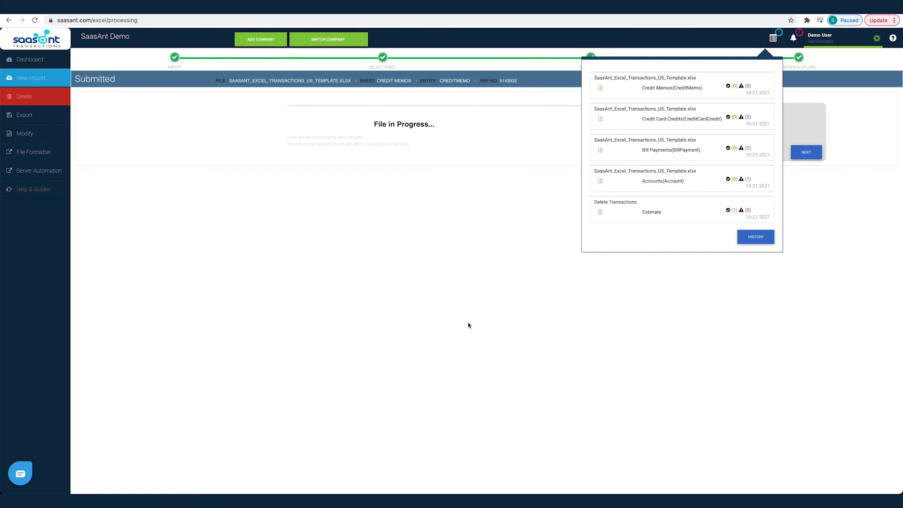
{"action": "left_click", "coordinate": [704, 91]}
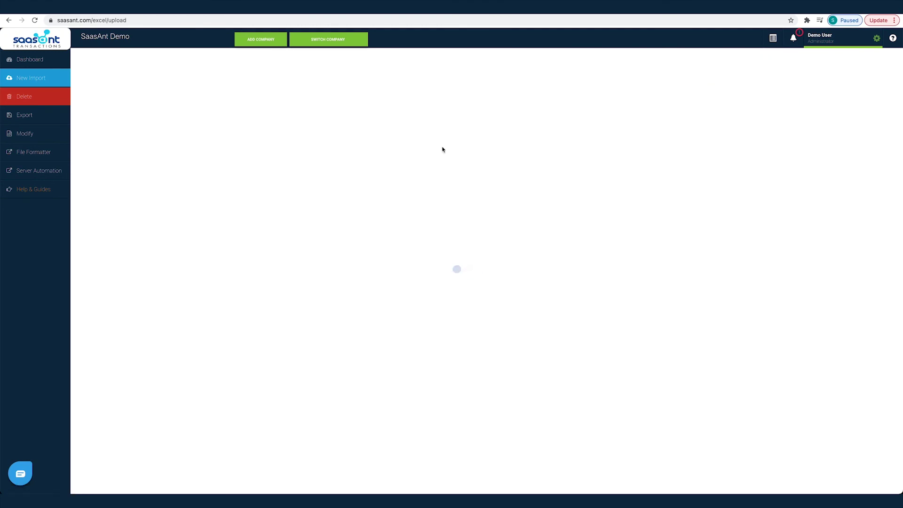
{"action": "left_click", "coordinate": [179, 232]}
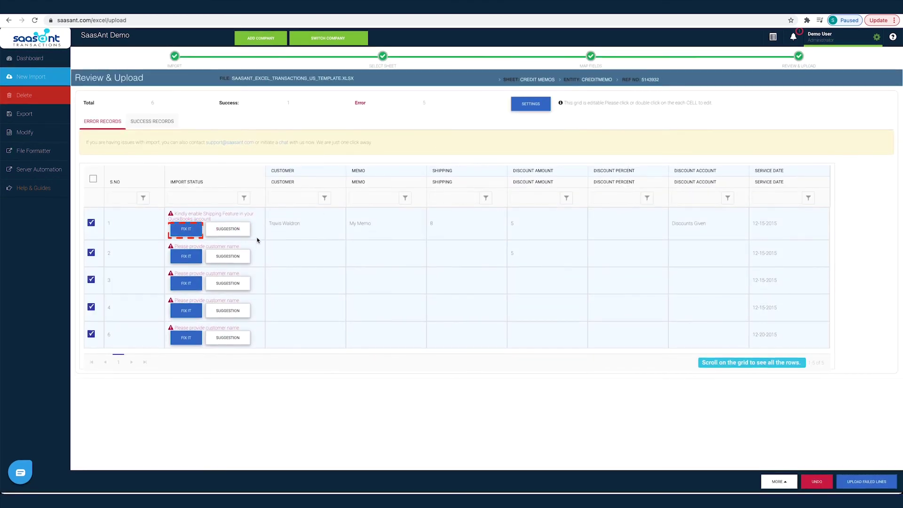
{"action": "left_click", "coordinate": [315, 224]}
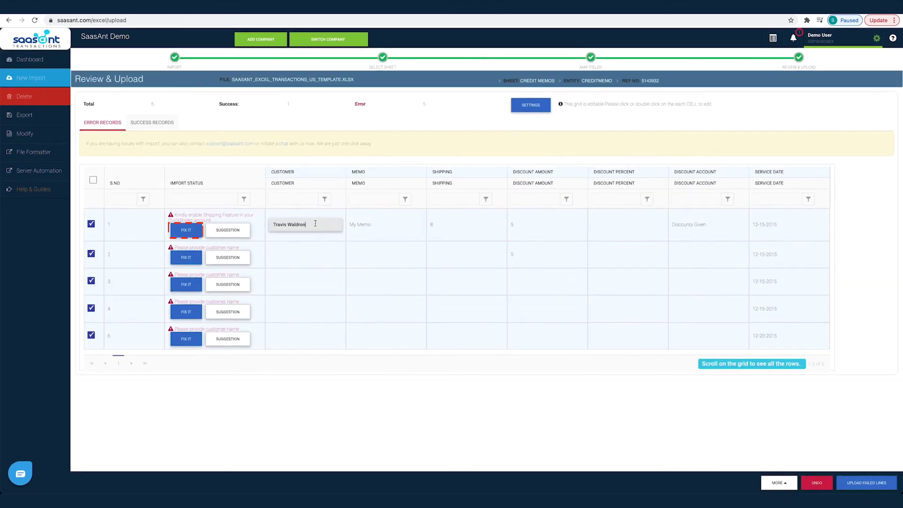
{"action": "left_click", "coordinate": [426, 389]}
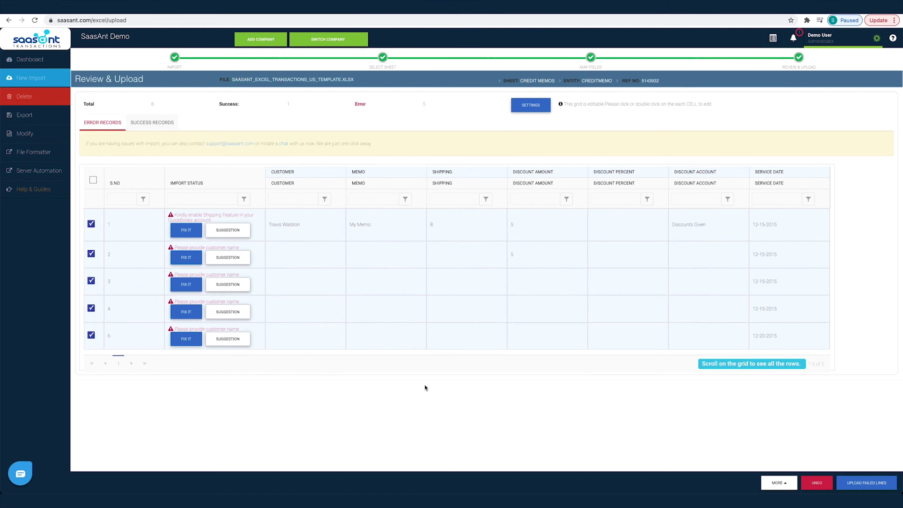
{"action": "left_click", "coordinate": [152, 122]}
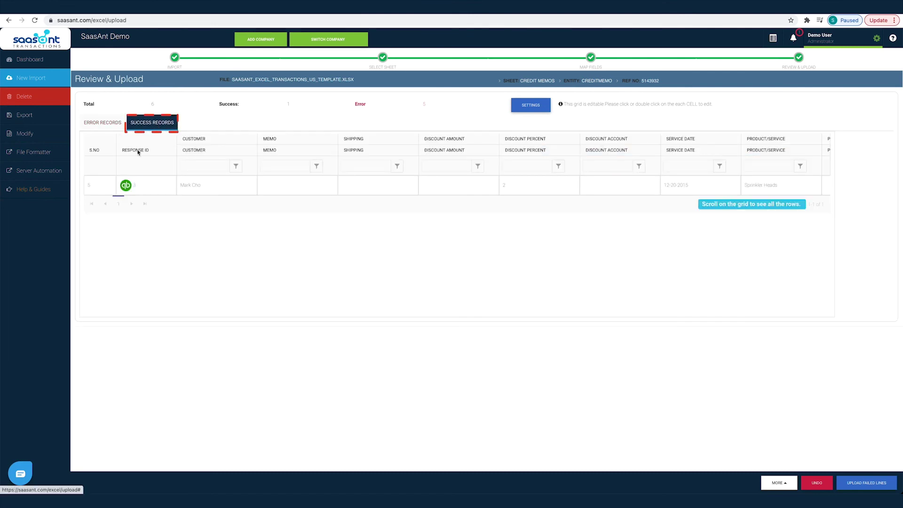
{"action": "left_click", "coordinate": [126, 186]}
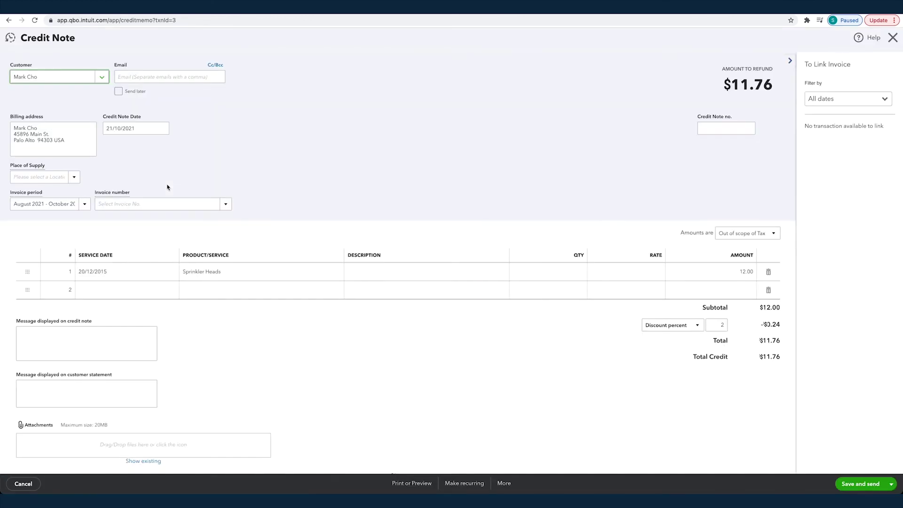
Check the imported credit note (Sprinkler Heads, 2% discount, ₹11.76 total) and close it.
{"action": "scroll", "coordinate": [263, 293], "scroll_direction": "down", "scroll_amount": 1}
{"action": "left_click", "coordinate": [892, 37]}
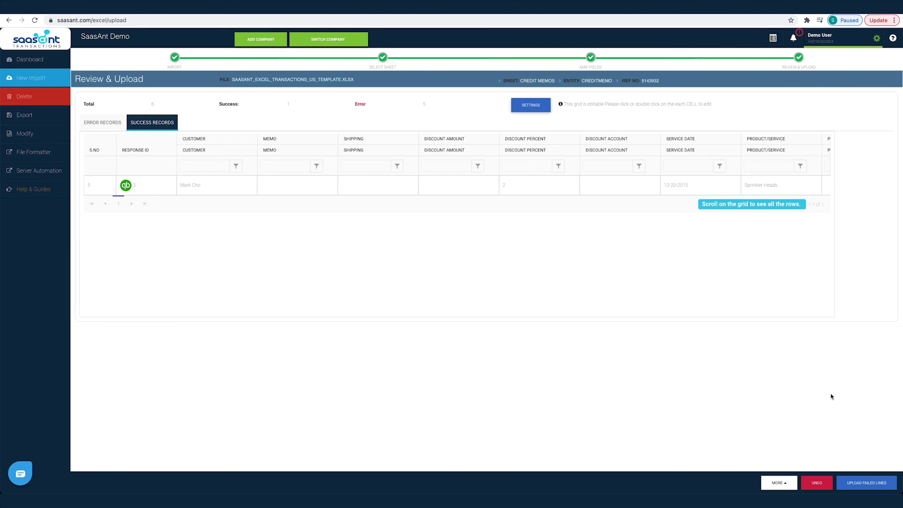
Undo the import by deleting the imported credit memo from QuickBooks, then verify it in the history.
{"action": "left_click", "coordinate": [812, 484]}
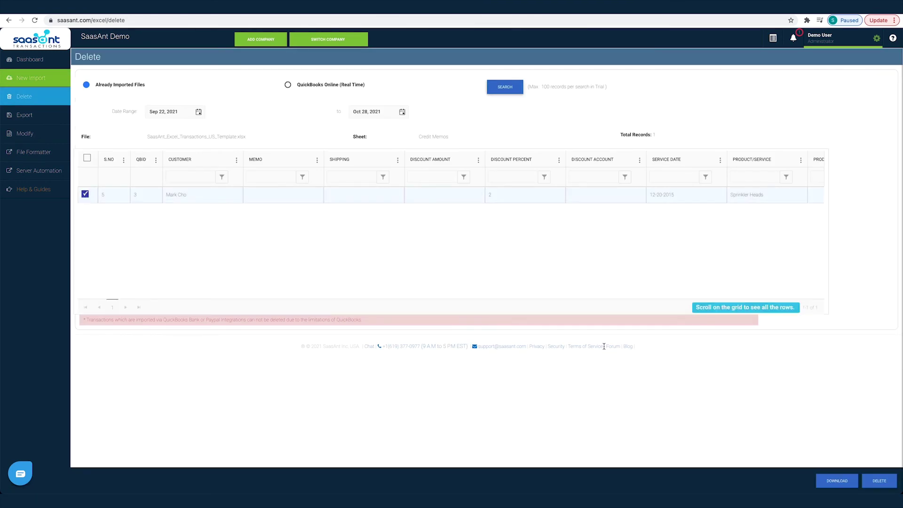
{"action": "left_click", "coordinate": [880, 480]}
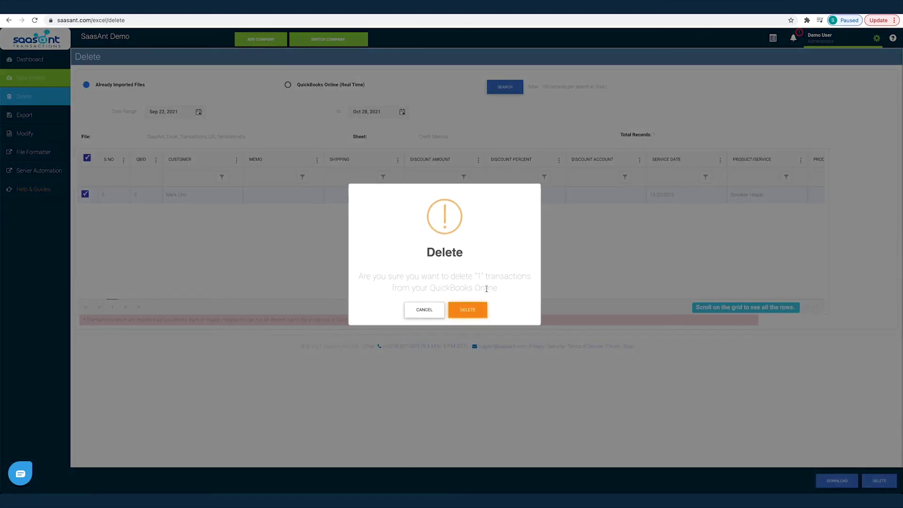
{"action": "left_click", "coordinate": [459, 312]}
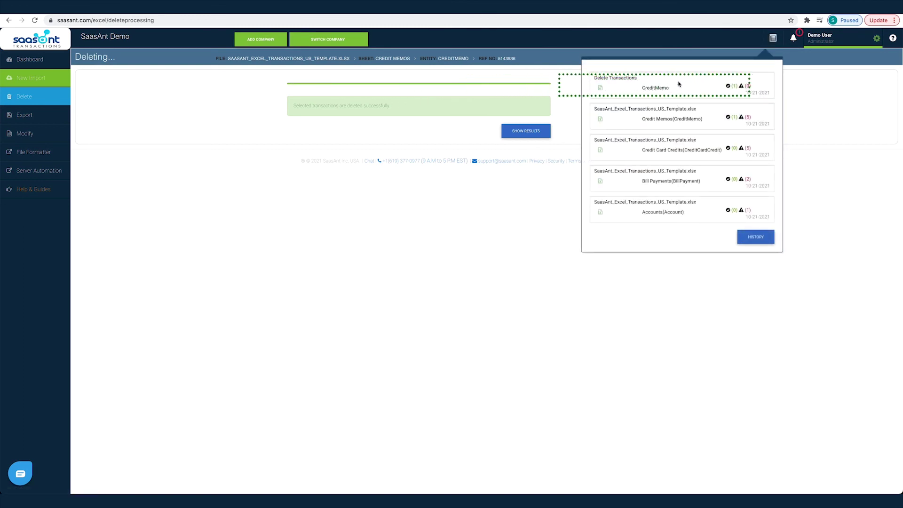
{"action": "left_click", "coordinate": [773, 38]}
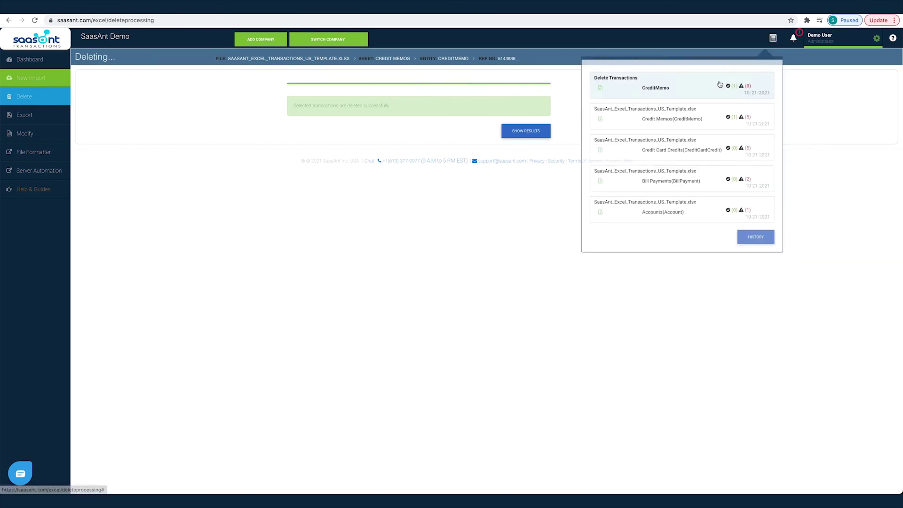